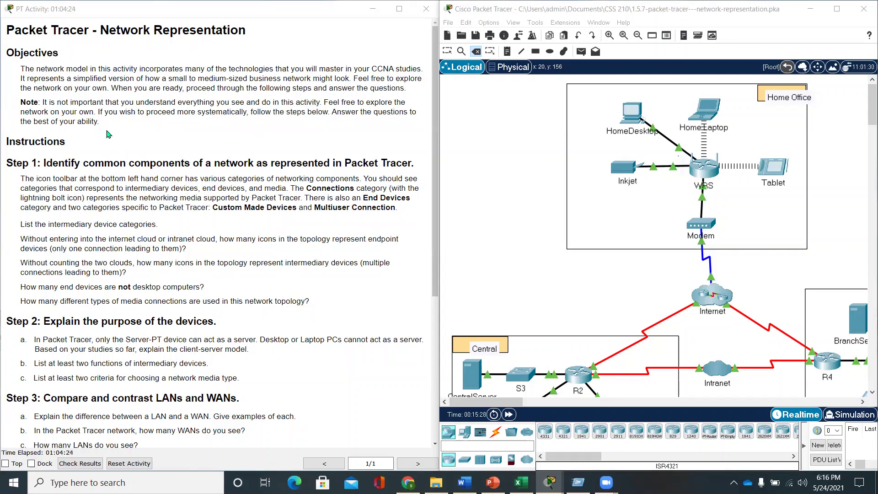
Highlight the Note paragraph saying you can explore the network on your own.
left_click_drag(105, 127, 41, 103)
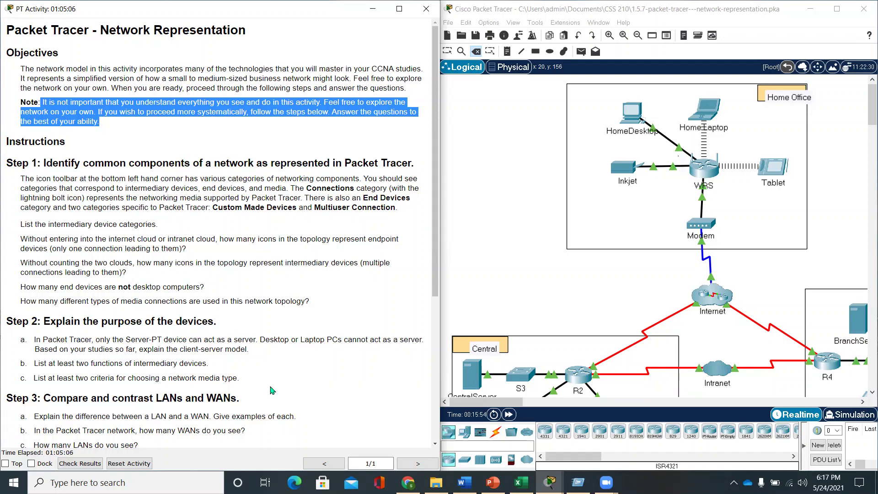
scroll(269, 389, "down", 2)
scroll(269, 388, "down", 2)
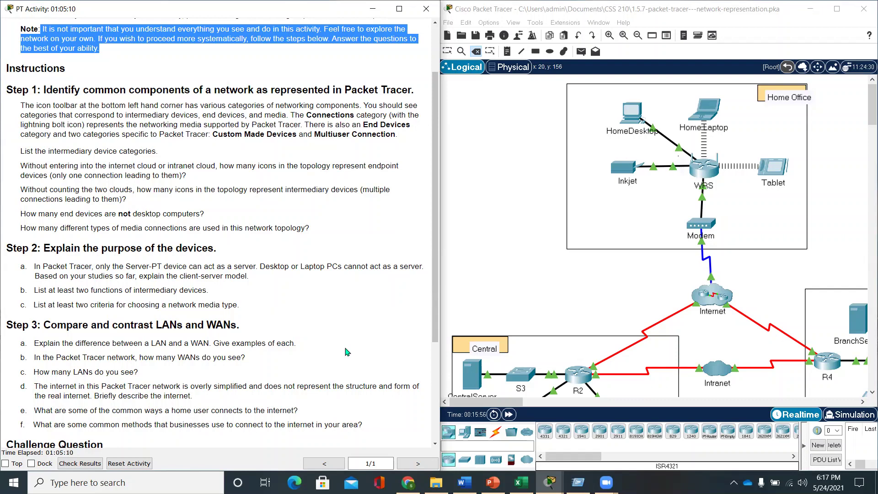
scroll(347, 352, "up", 4)
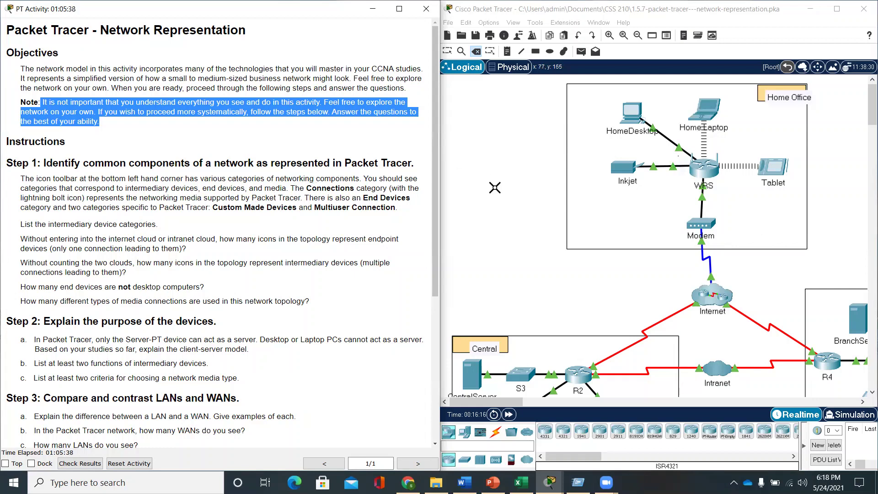
Browse the Connections, Multiuser Connection and End Devices categories in the device toolbar.
left_click(529, 262)
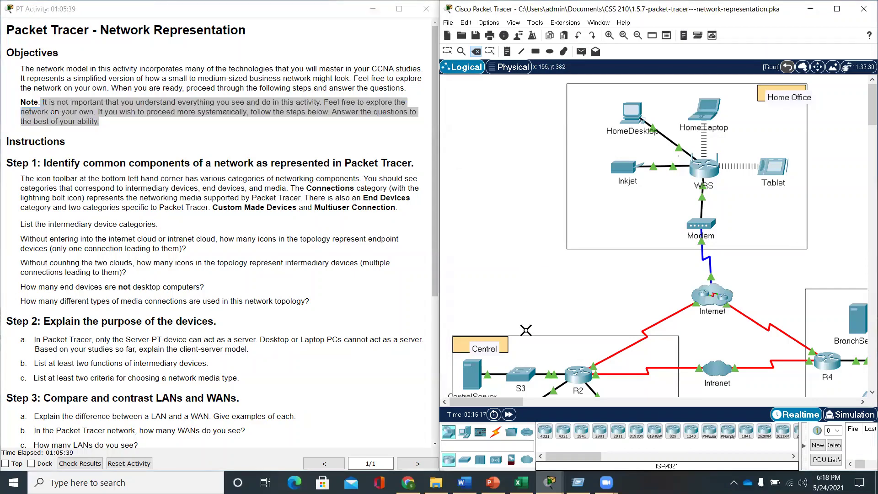
left_click(497, 433)
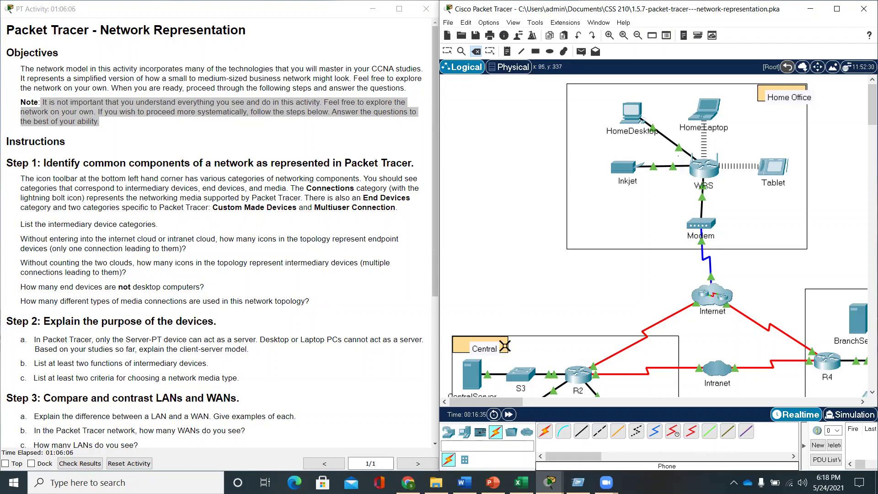
left_click(527, 434)
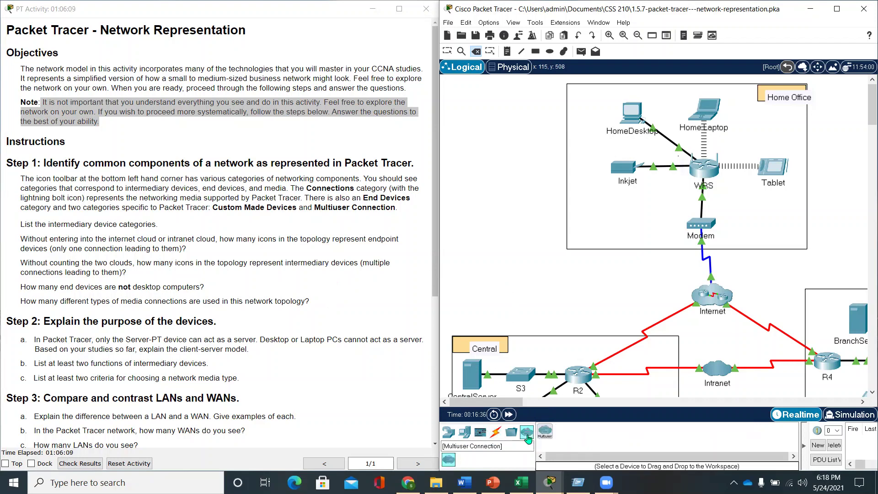
left_click(465, 431)
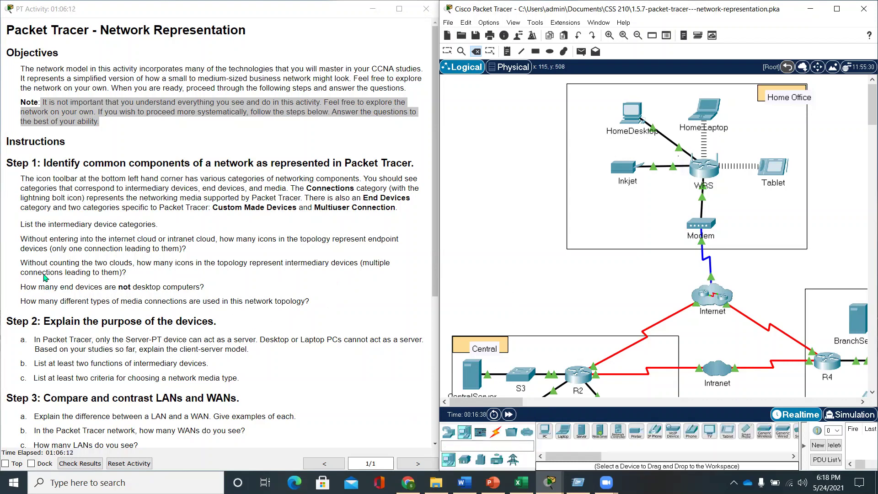
Highlight 'List the intermediary device categories' and show the Network Devices category.
left_click(161, 224)
left_click_drag(161, 224, 22, 223)
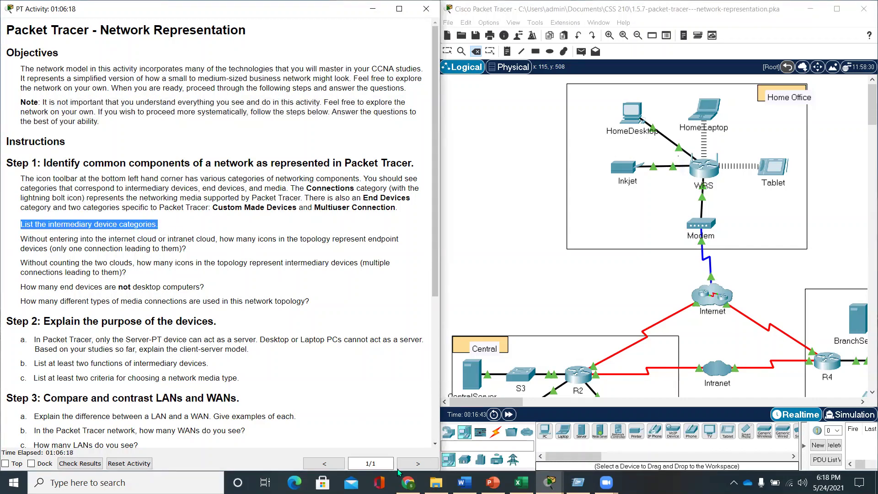
left_click(448, 434)
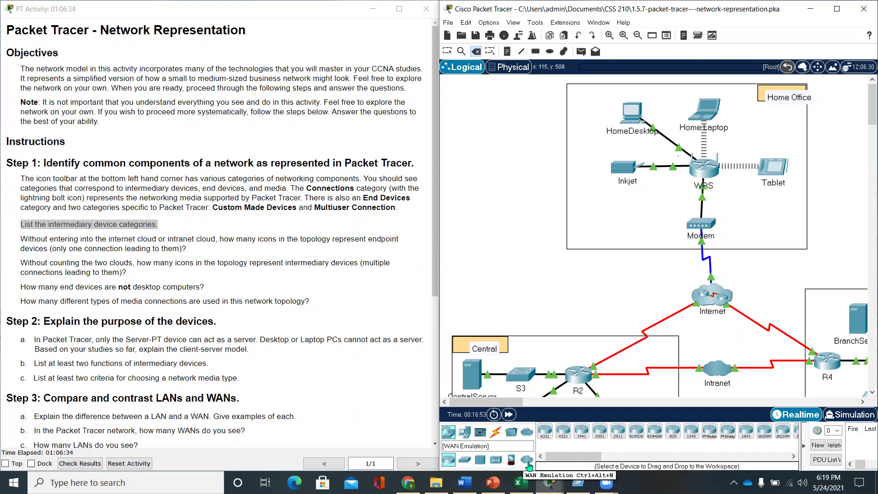
Highlight the Step 1 question about counting endpoint devices.
left_click(21, 241)
left_click_drag(21, 241, 229, 274)
left_click(228, 272)
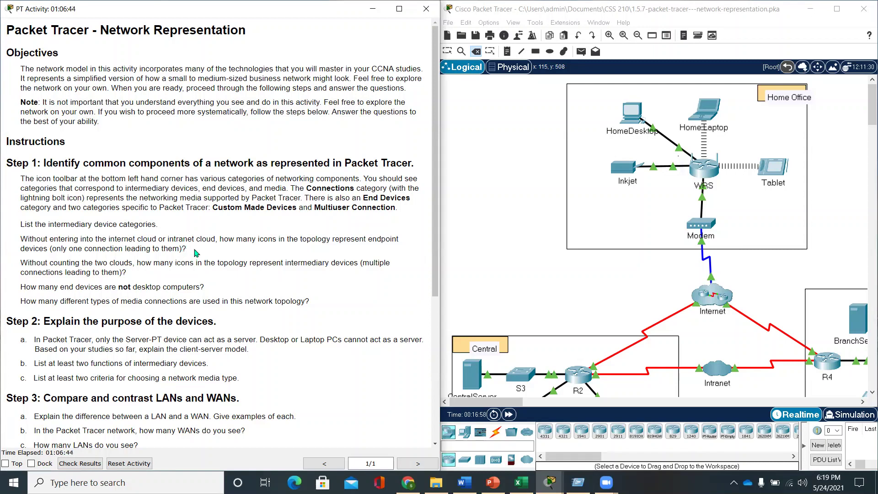
left_click_drag(186, 249, 8, 243)
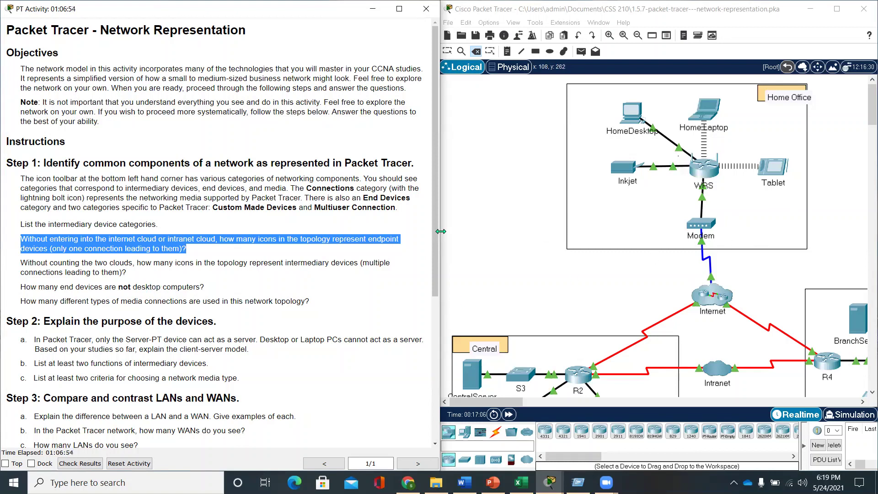
Switch to the Select tool and pan across the Central and Branch networks, ending on Central LAN.
left_click(500, 229)
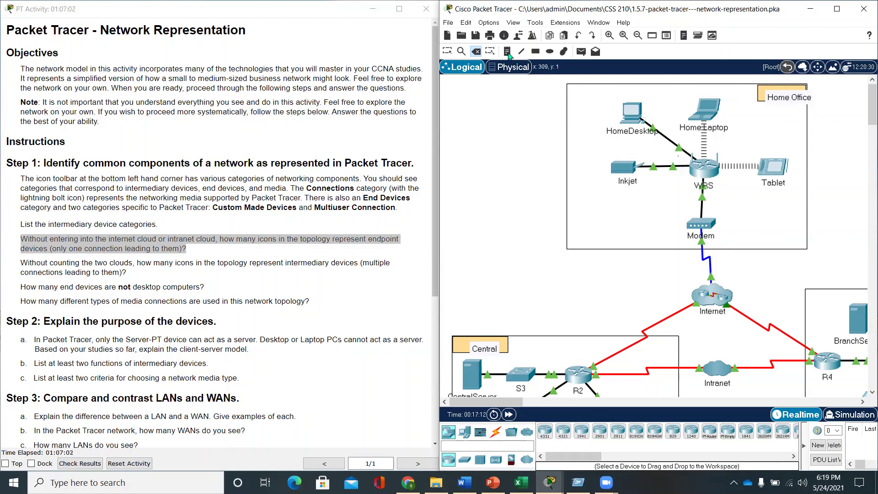
left_click(447, 51)
scroll(594, 251, "down", 4)
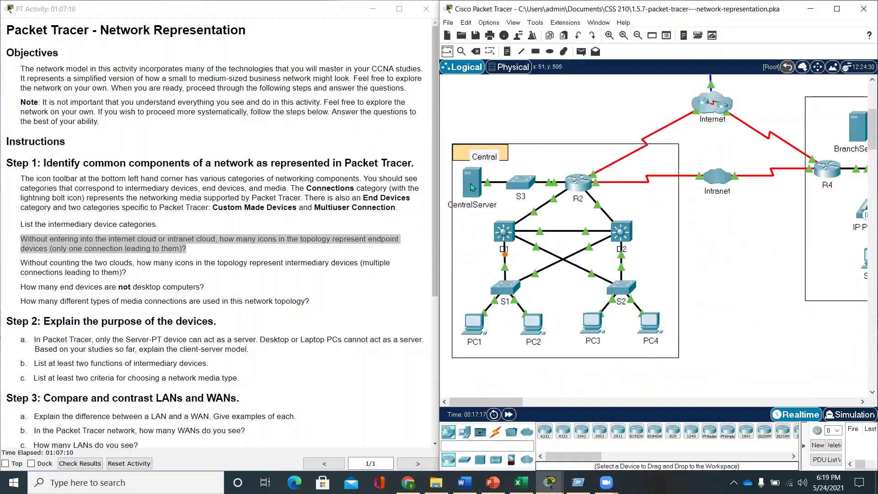
mouse_move(476, 196)
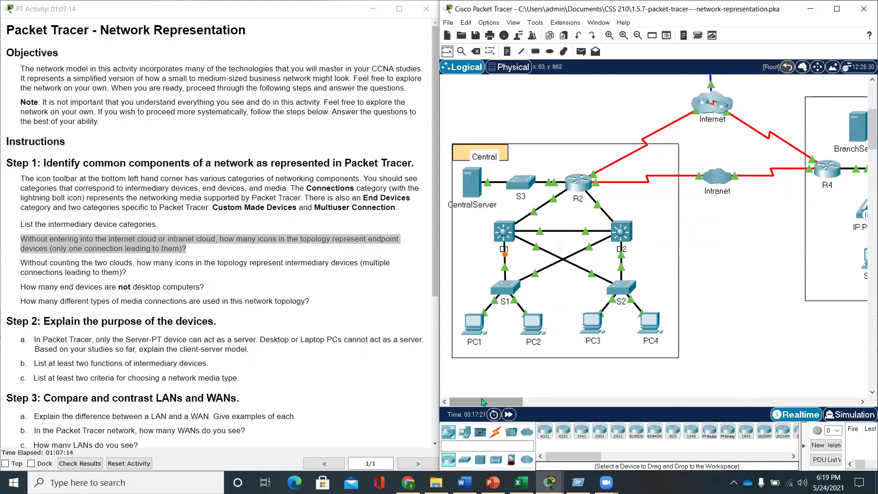
left_click_drag(484, 399, 528, 410)
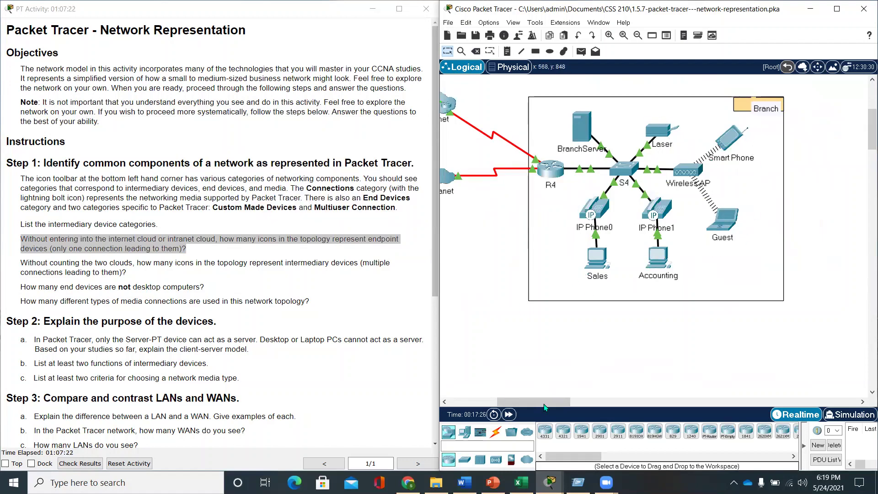
left_click_drag(545, 405, 205, 255)
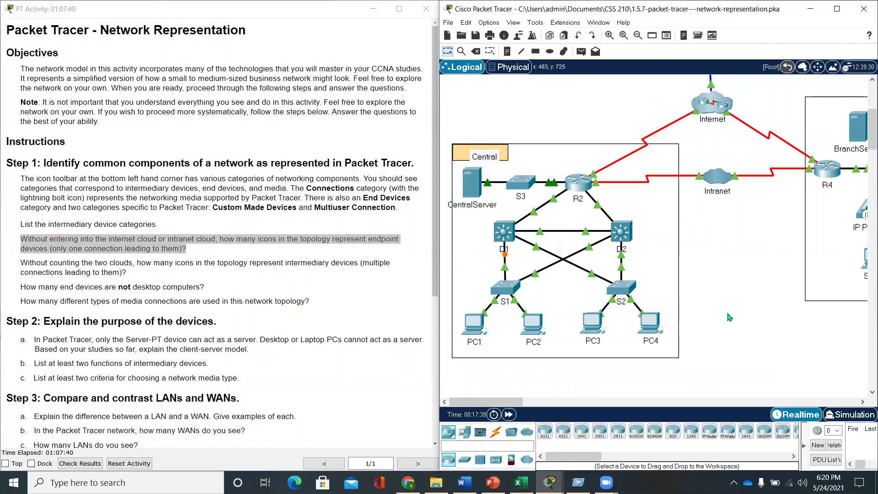
Pan through Home Office, Central and Branch, then highlight the 'Without counting the two clouds…' question.
scroll(726, 317, "up", 5)
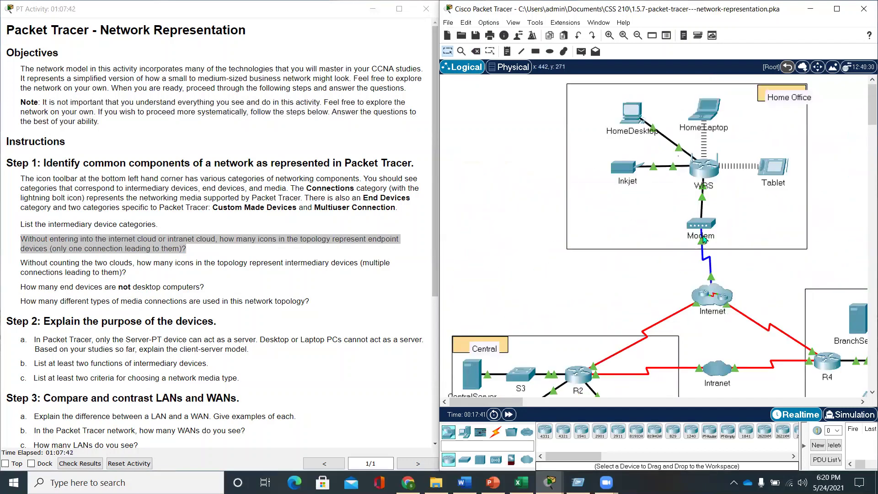
scroll(744, 256, "down", 5)
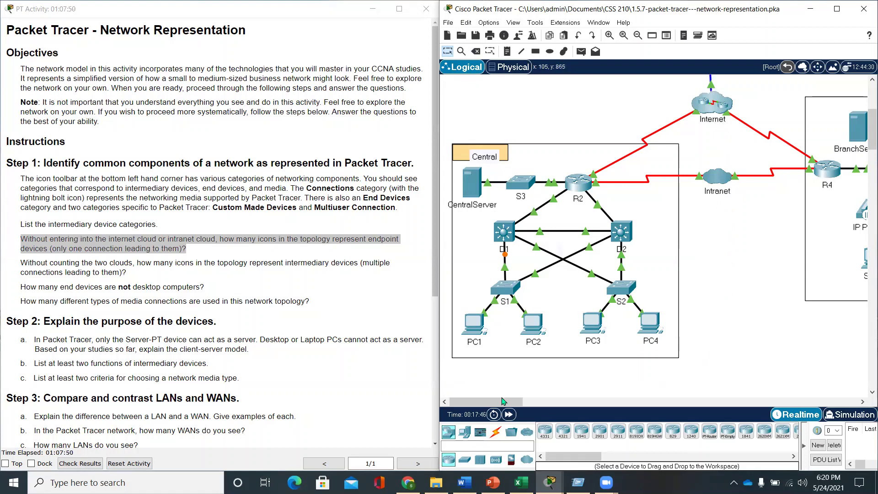
left_click_drag(503, 399, 544, 399)
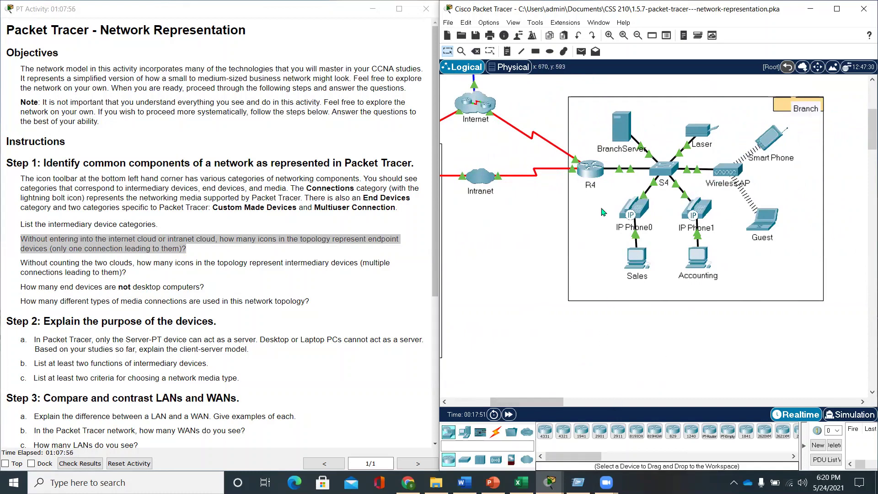
left_click_drag(508, 401, 467, 402)
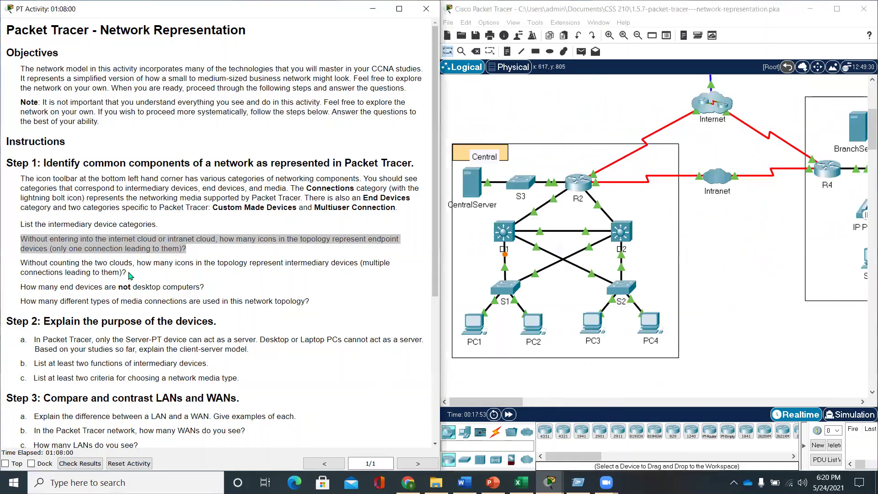
left_click_drag(127, 273, 20, 266)
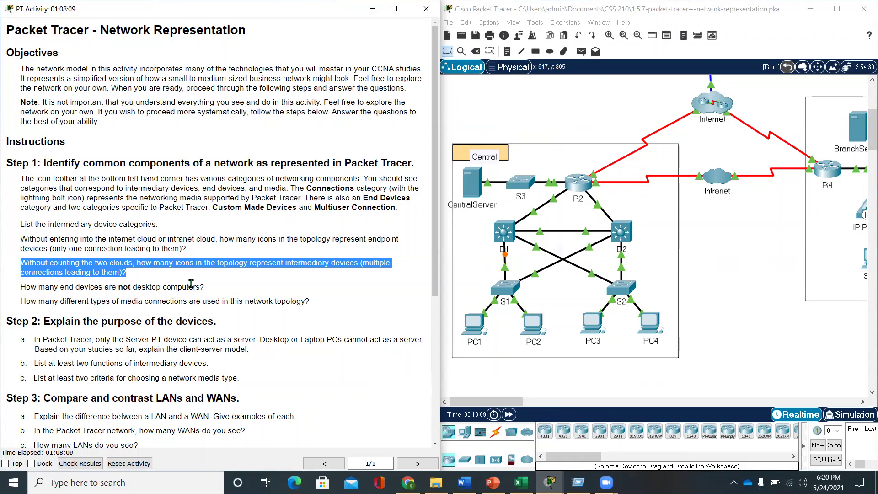
left_click_drag(205, 287, 23, 290)
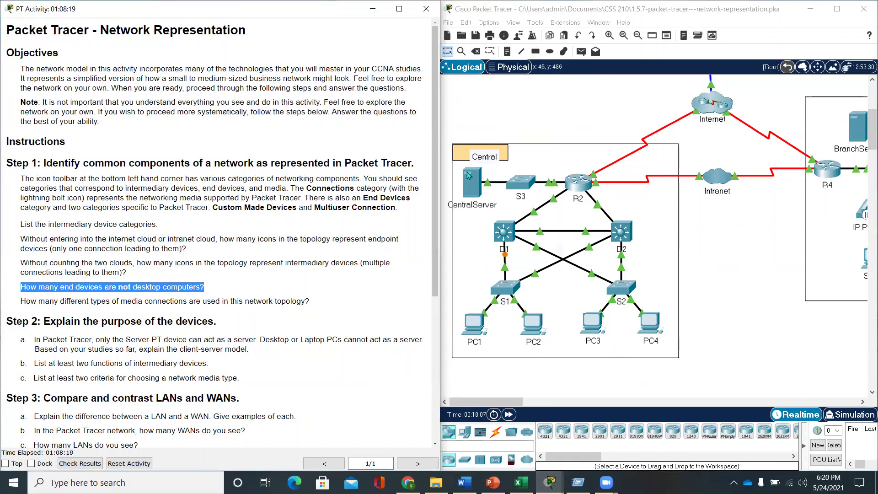
scroll(624, 177, "up", 5)
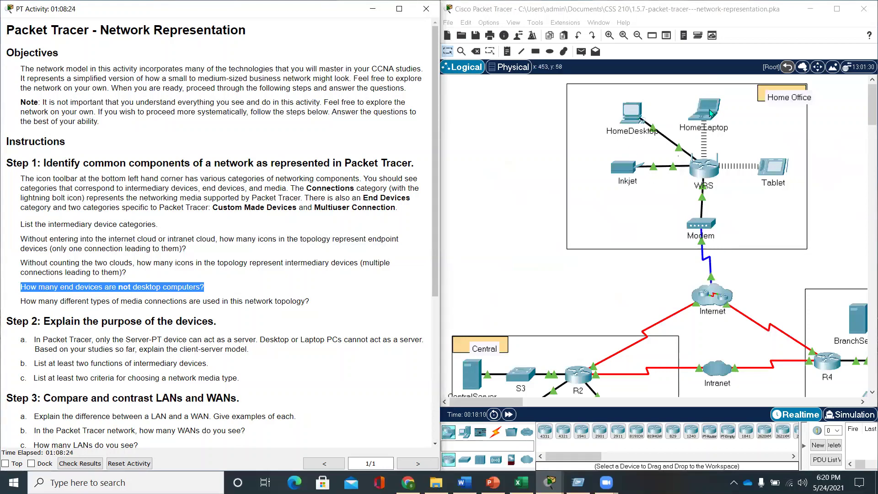
scroll(782, 329, "down", 2)
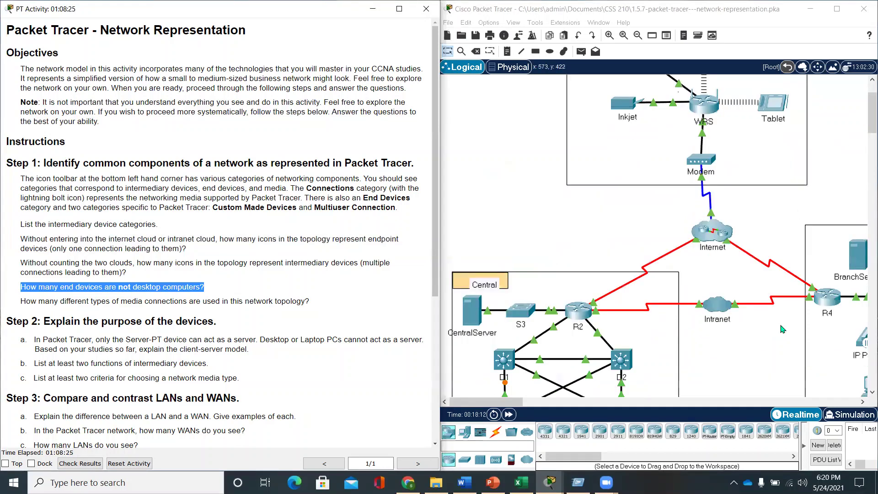
scroll(782, 329, "down", 2)
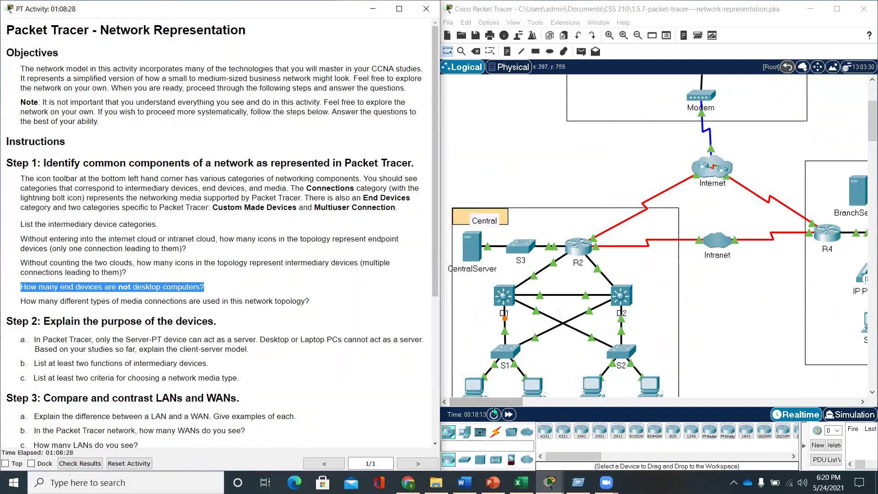
left_click_drag(495, 402, 539, 410)
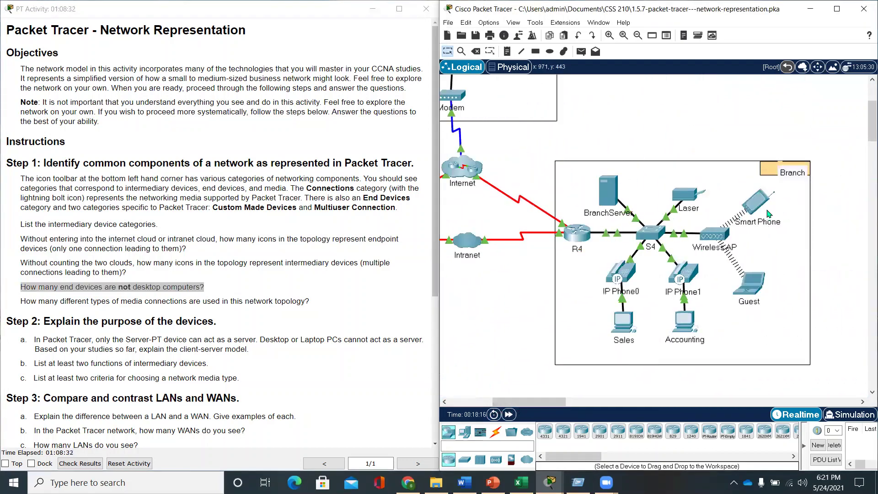
scroll(503, 402, "left", 1)
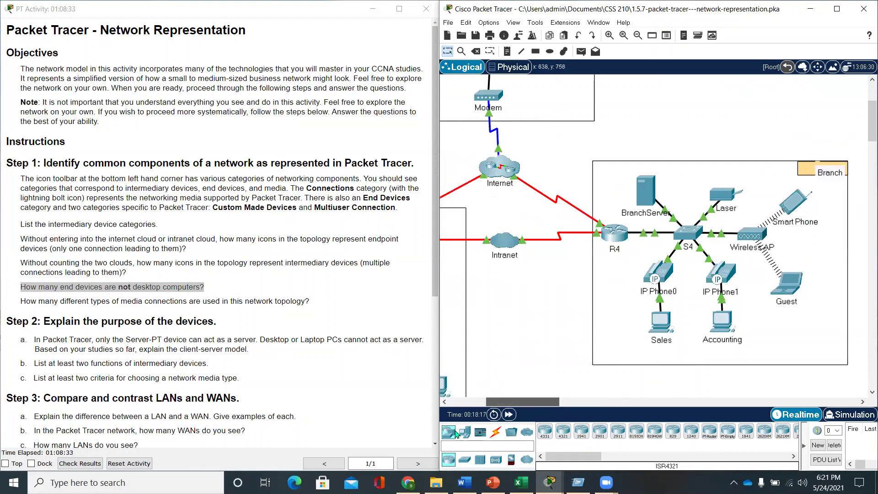
scroll(457, 402, "left", 5)
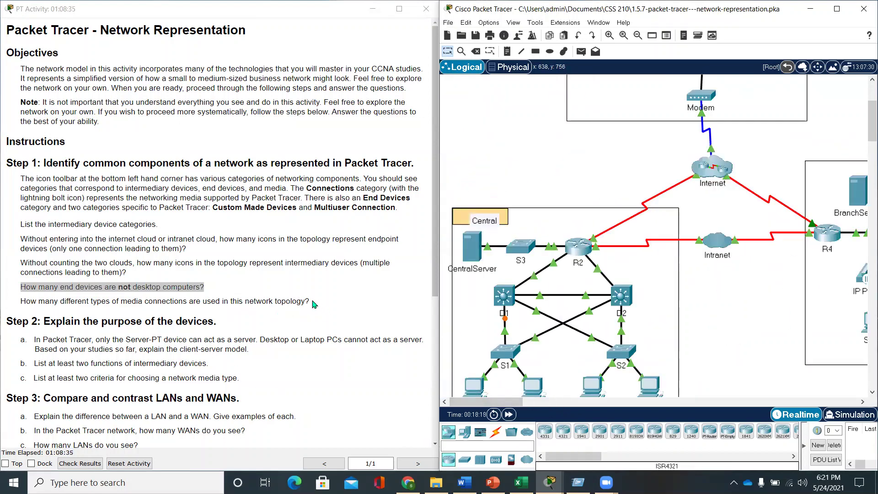
Highlight the media-connections question, view the Connections cable types, and try then cancel Automatic connection.
left_click_drag(312, 302, 19, 305)
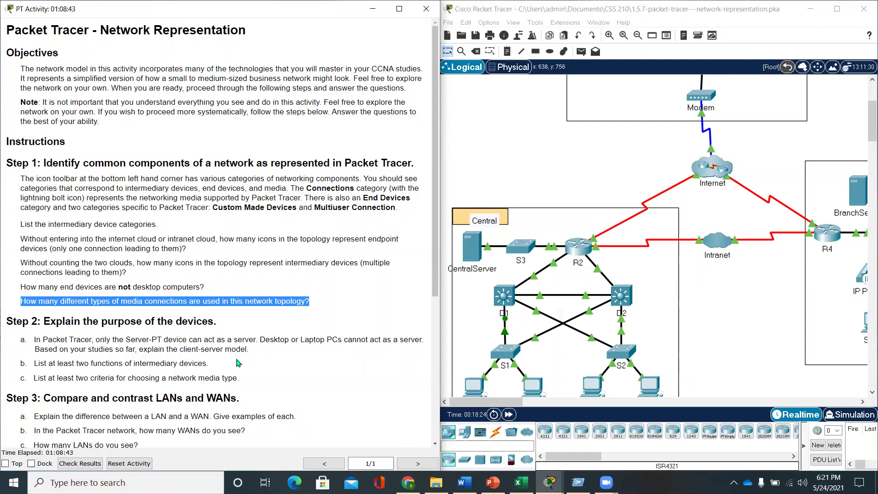
scroll(724, 352, "up", 3)
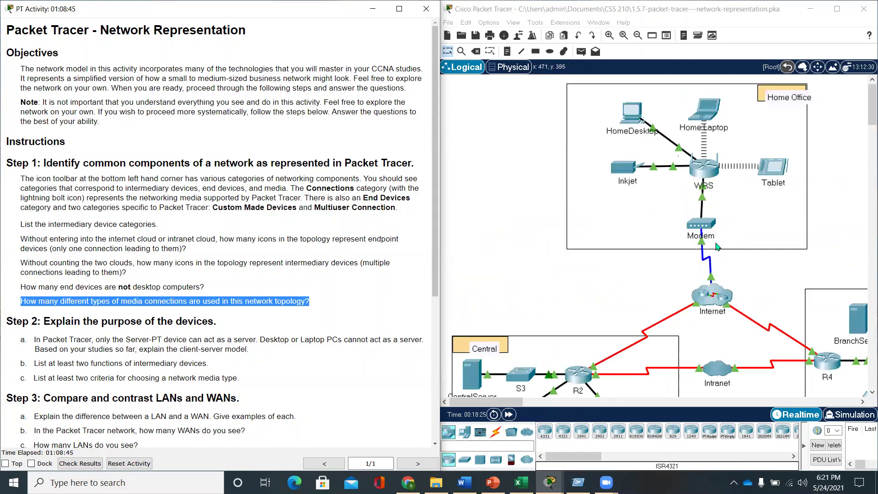
left_click(664, 139)
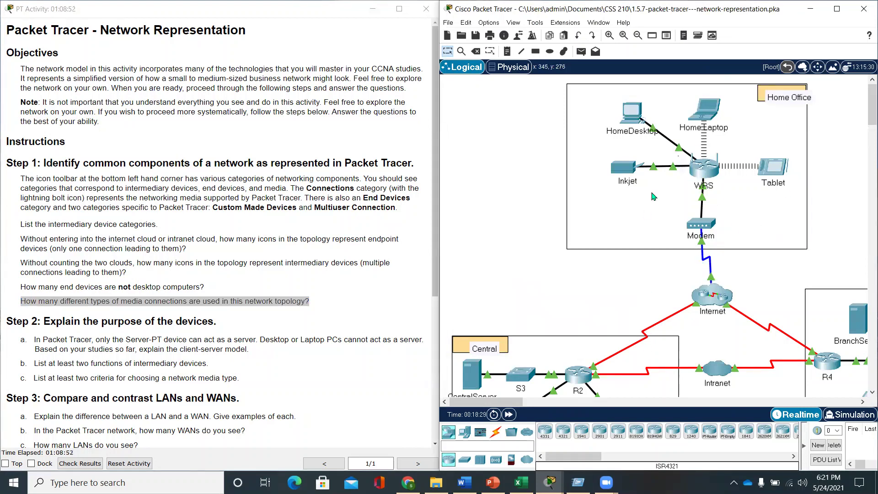
left_click(495, 431)
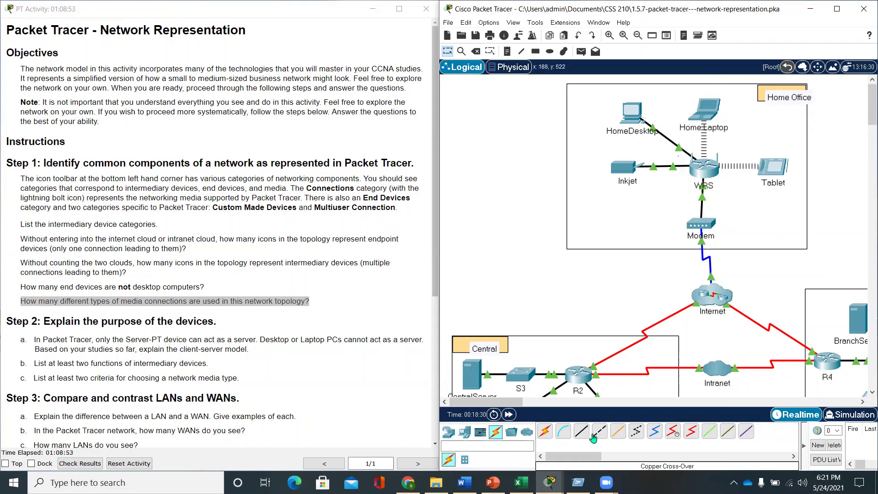
left_click(582, 435)
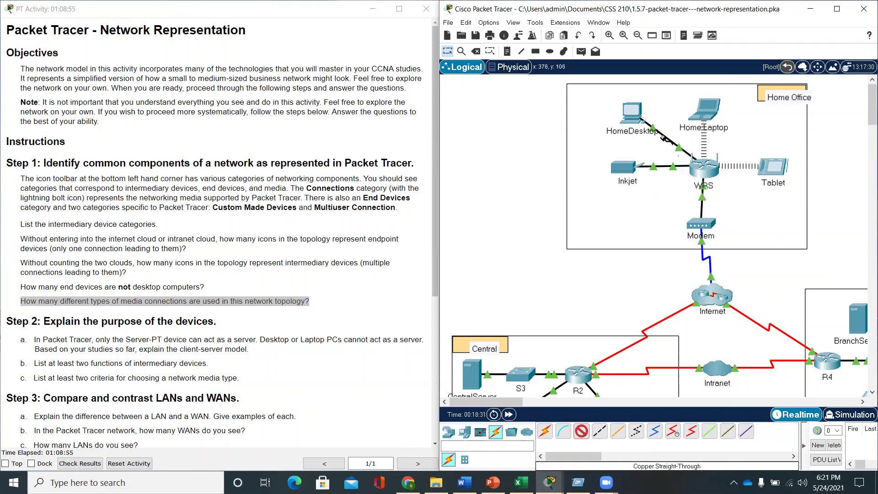
left_click(545, 431)
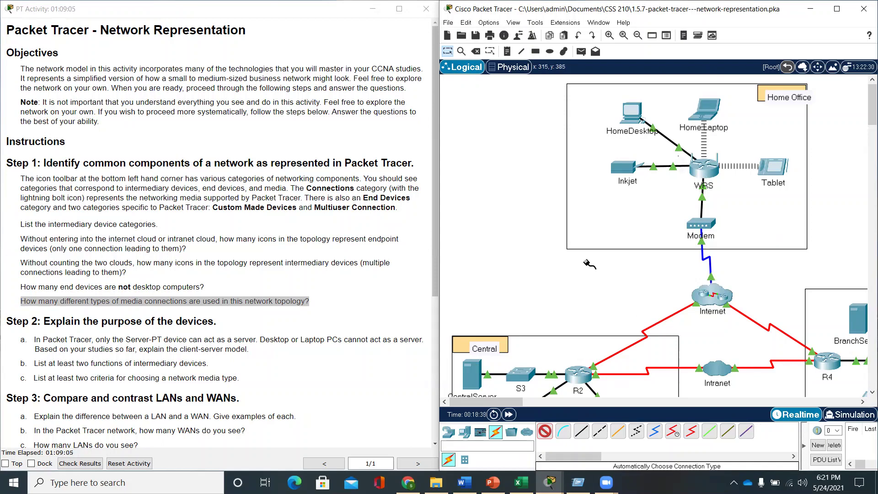
left_click(447, 53)
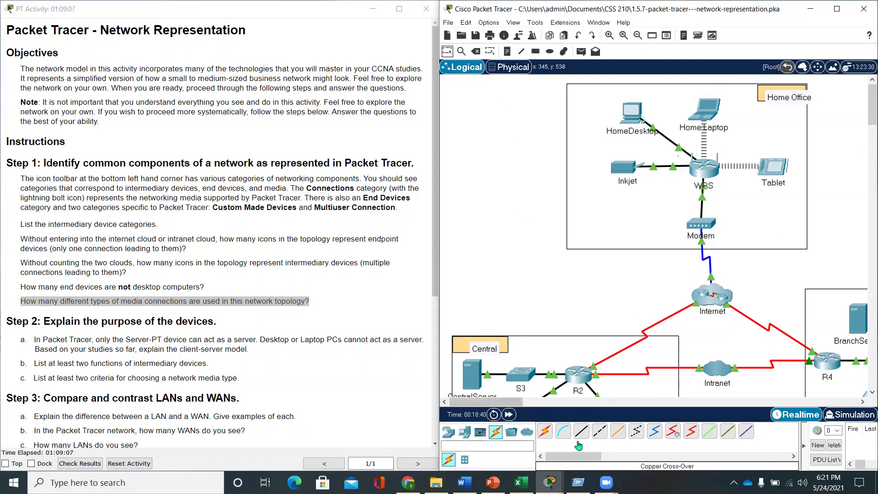
scroll(132, 317, "down", 2)
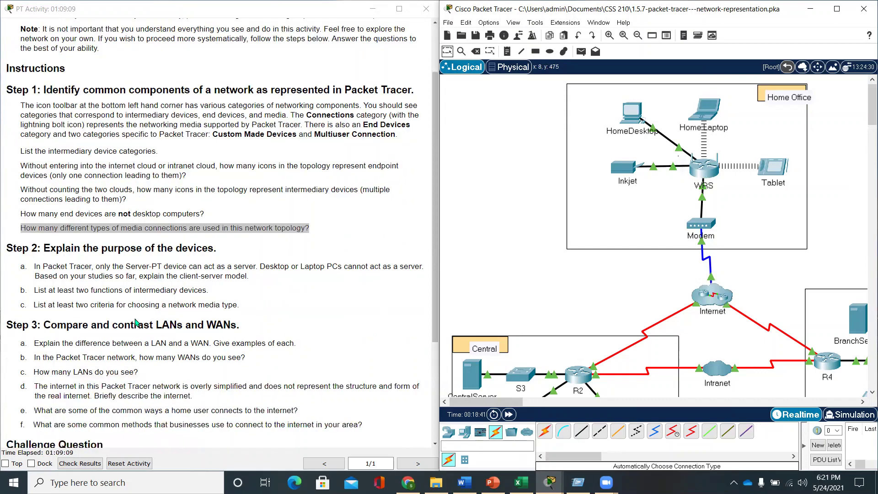
scroll(147, 321, "down", 1)
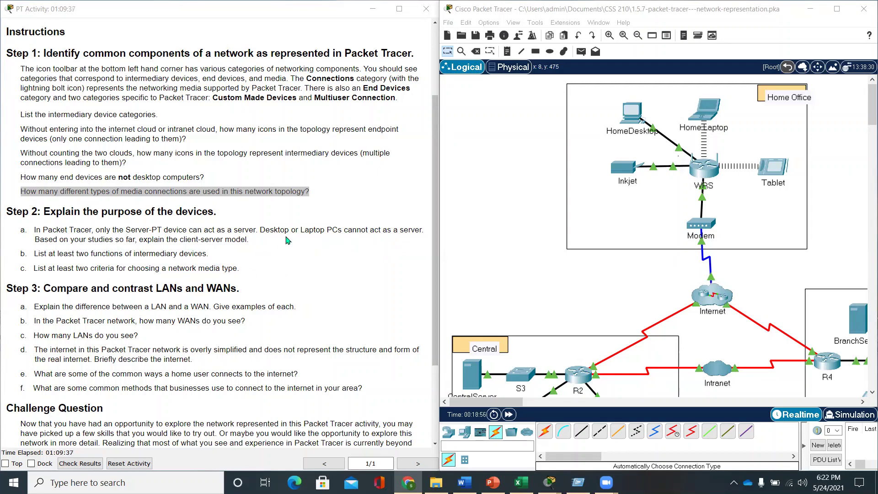
left_click_drag(267, 232, 393, 249)
left_click(164, 247)
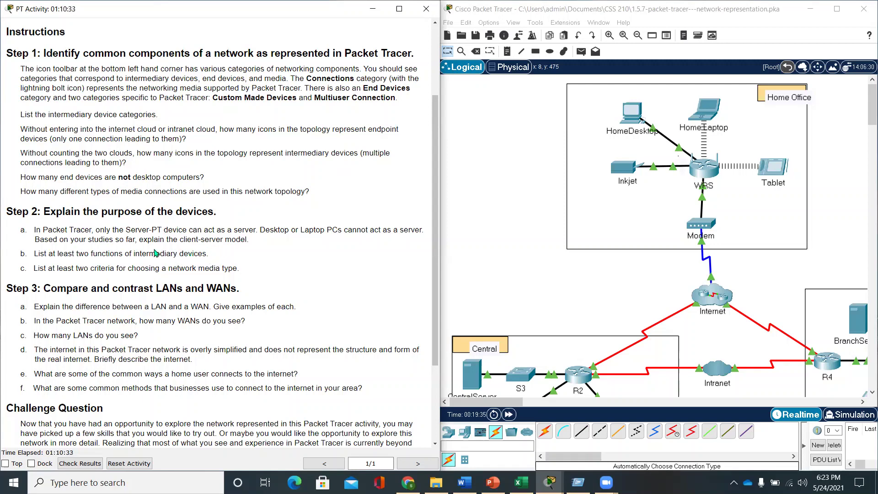
Highlight Step 2 question b on intermediary-device functions and question c on network media criteria.
left_click_drag(212, 254, 36, 256)
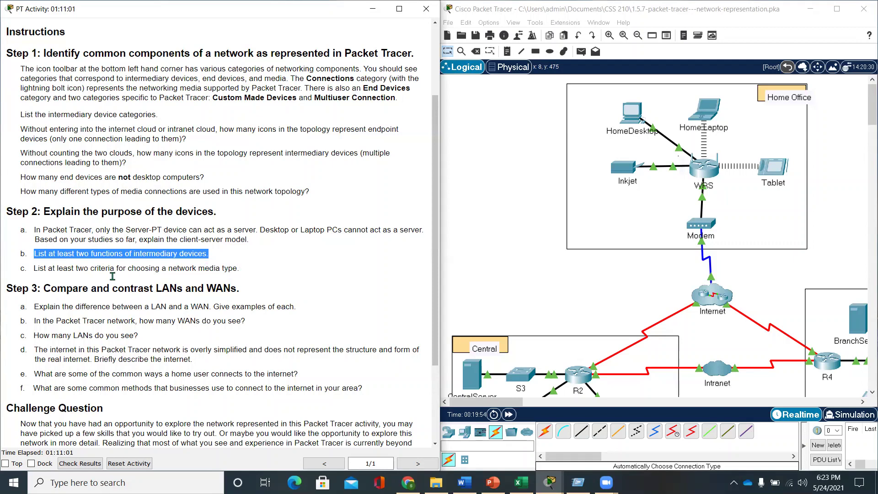
left_click_drag(26, 270, 247, 269)
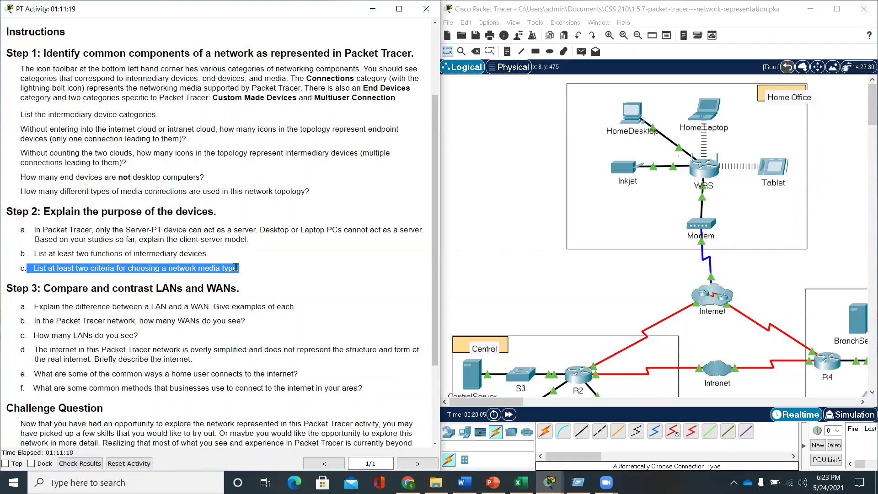
scroll(70, 317, "down", 1)
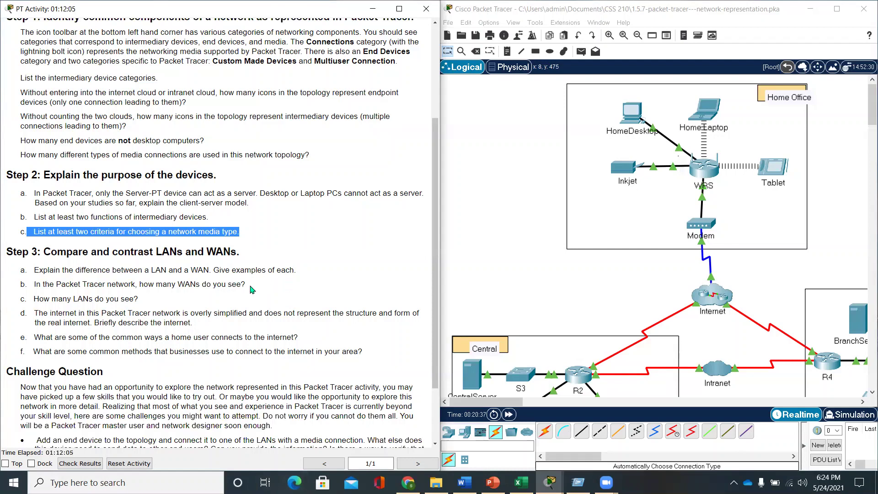
Highlight Step 3b on how many WANs, view the Branch LAN, then highlight question d on the internet.
left_click_drag(251, 287, 36, 284)
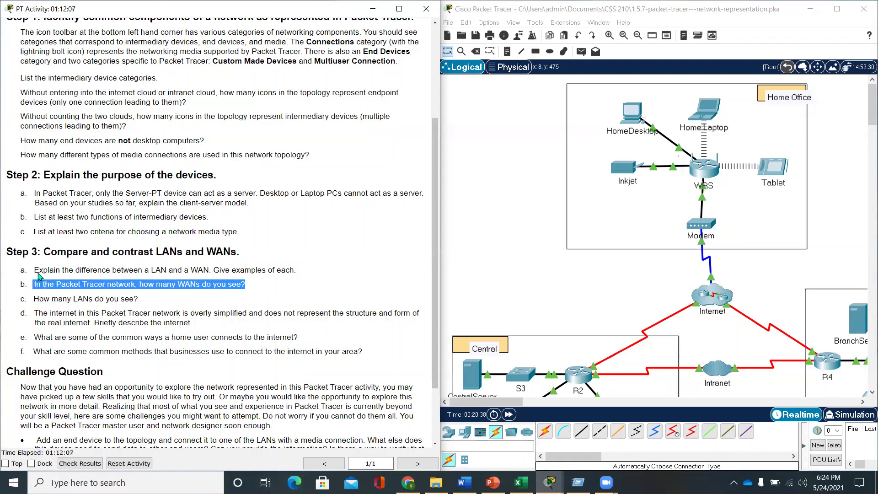
left_click_drag(481, 402, 508, 403)
scroll(638, 266, "down", 3)
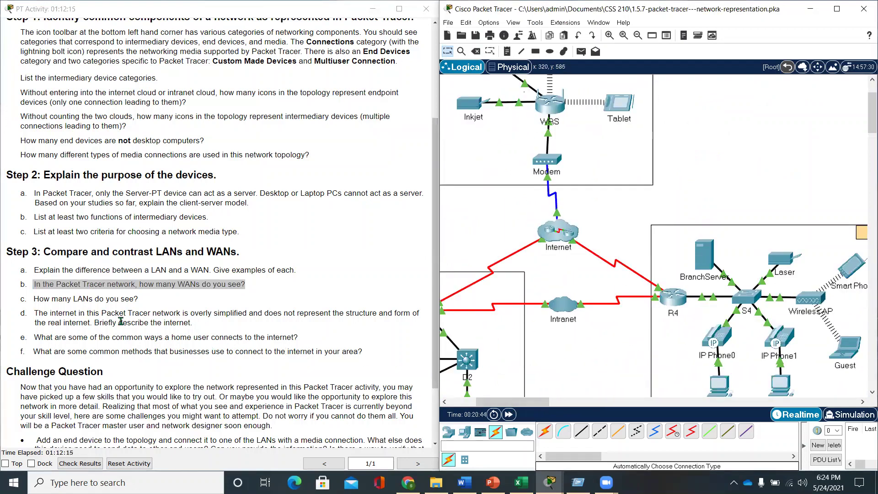
left_click(210, 330)
left_click_drag(210, 330, 34, 315)
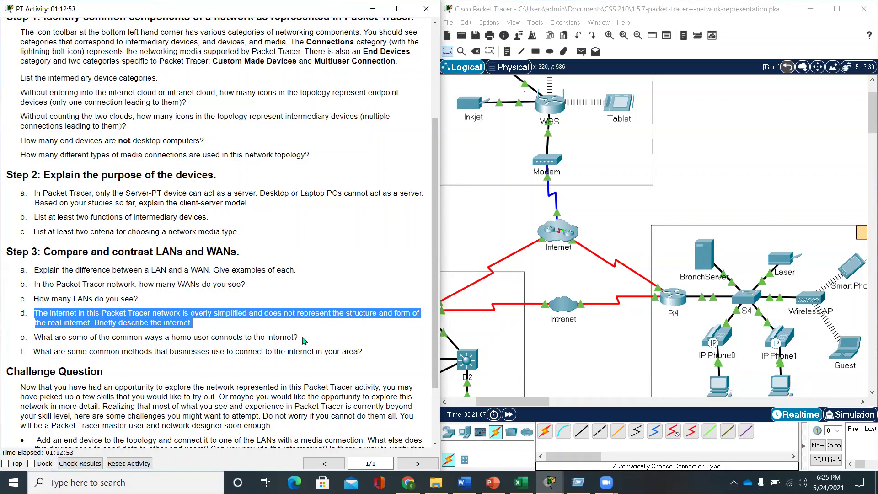
Highlight Step 3 question e about common ways home users connect to the internet.
left_click_drag(300, 338, 32, 338)
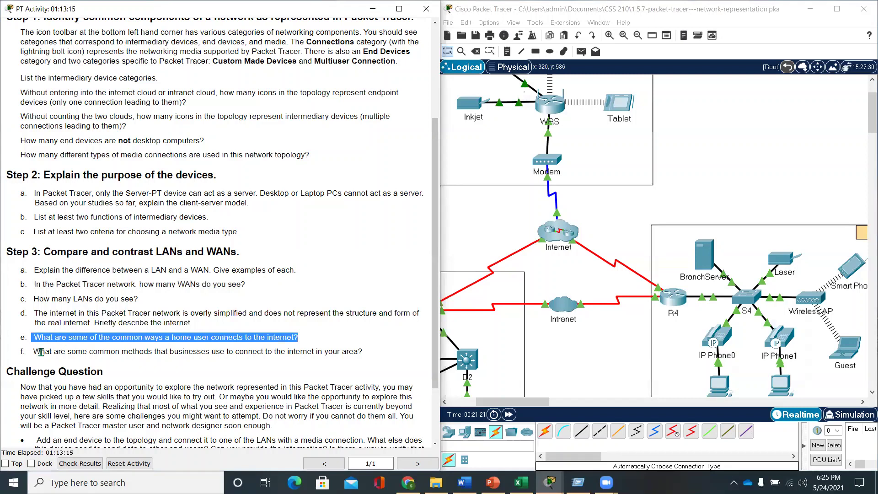
Highlight all of Step 3 question f on business internet connection methods.
left_click_drag(33, 351, 201, 352)
left_click_drag(346, 382, 388, 352)
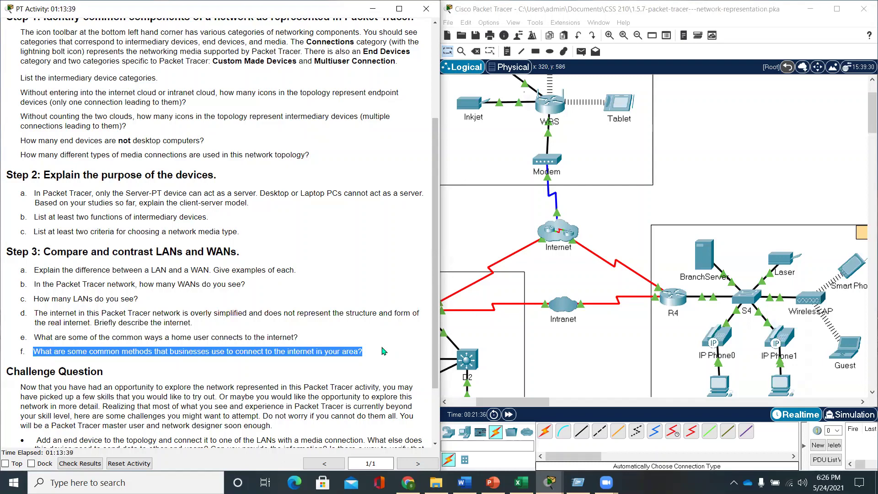
scroll(345, 281, "down", 3)
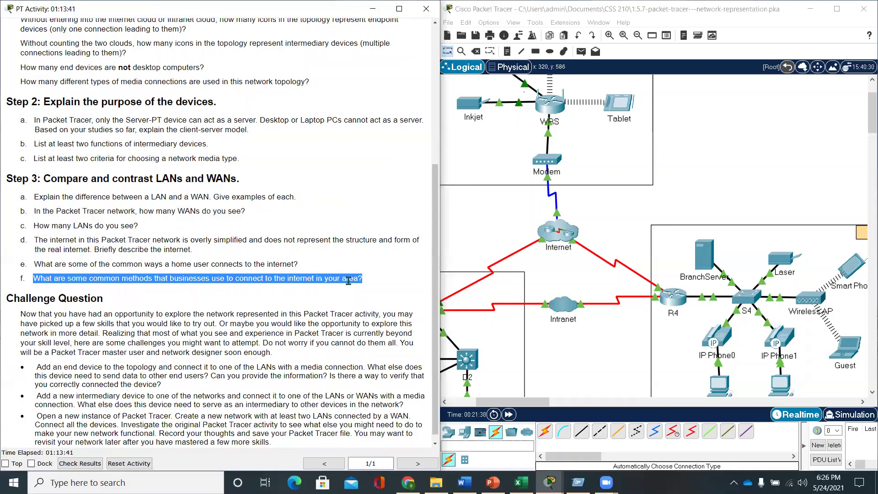
scroll(348, 281, "up", 9)
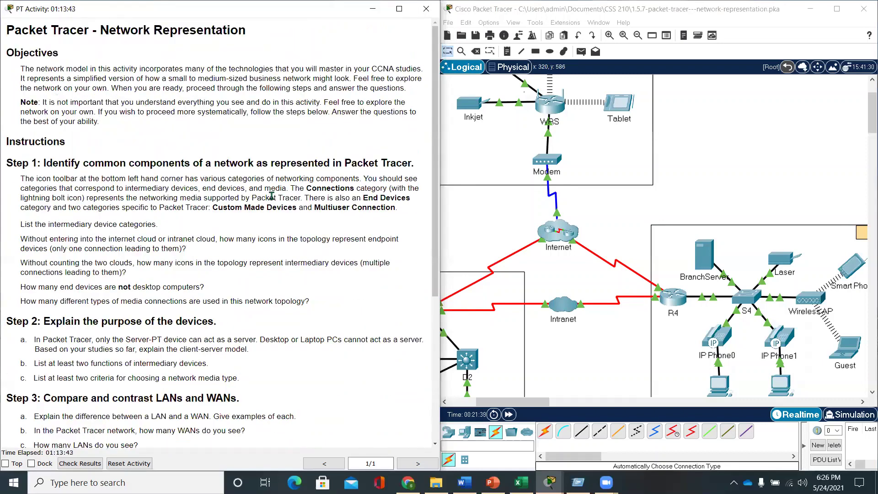